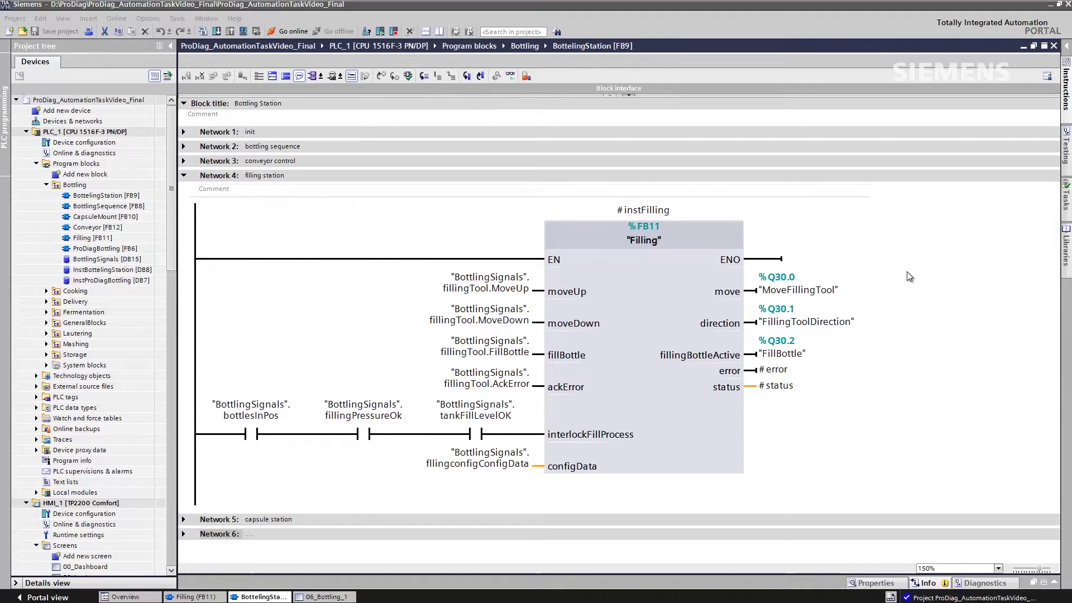
# Open the Filling [FB11] block from its call in BottlingStation [FB9] Network 4
pyautogui.click(602, 264)
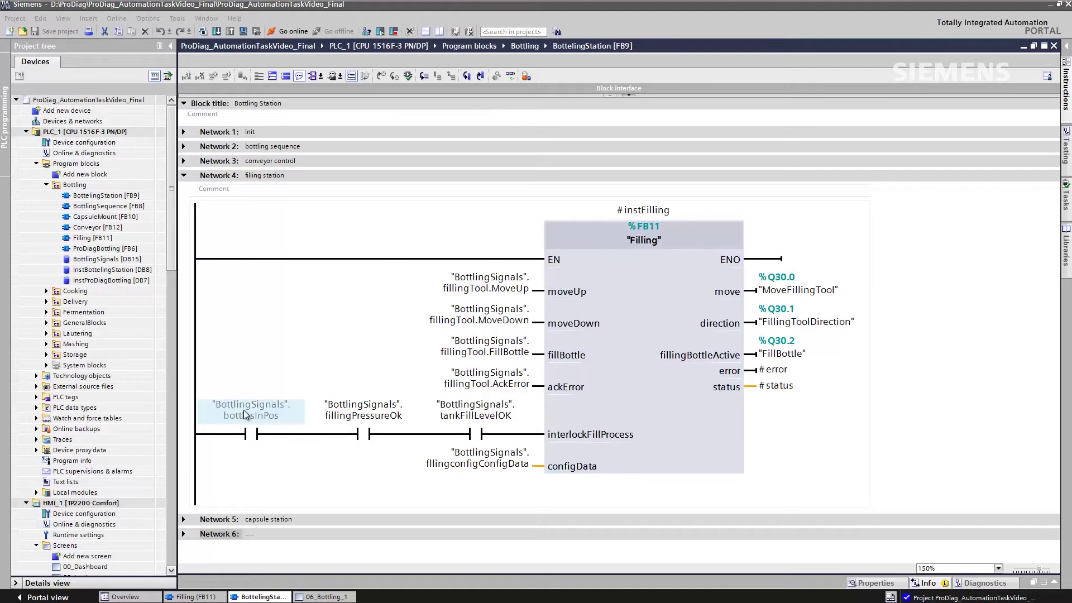
pyautogui.click(223, 406)
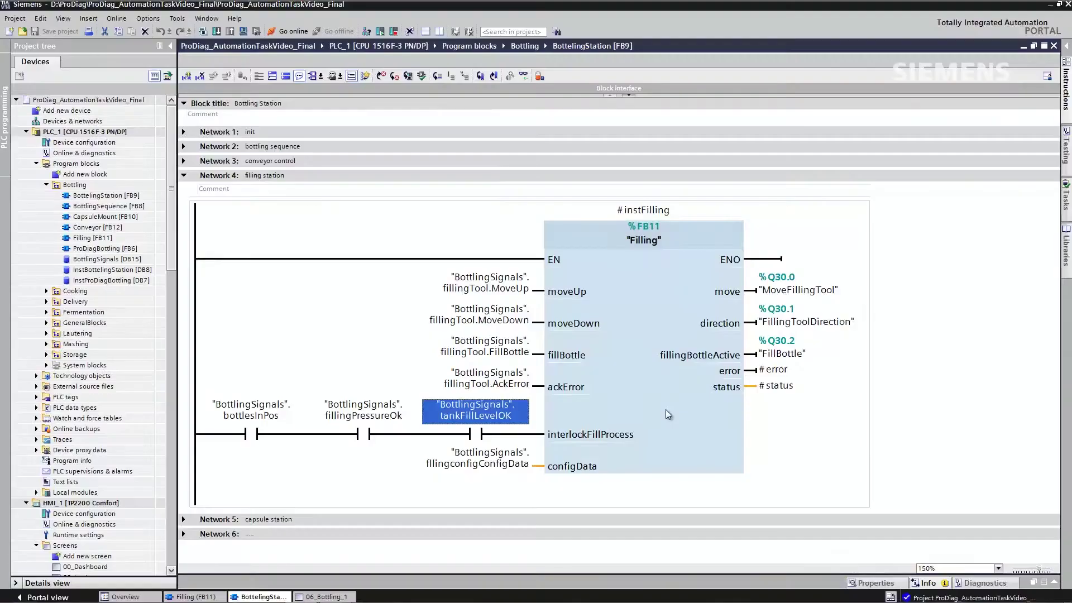
pyautogui.doubleClick(666, 410)
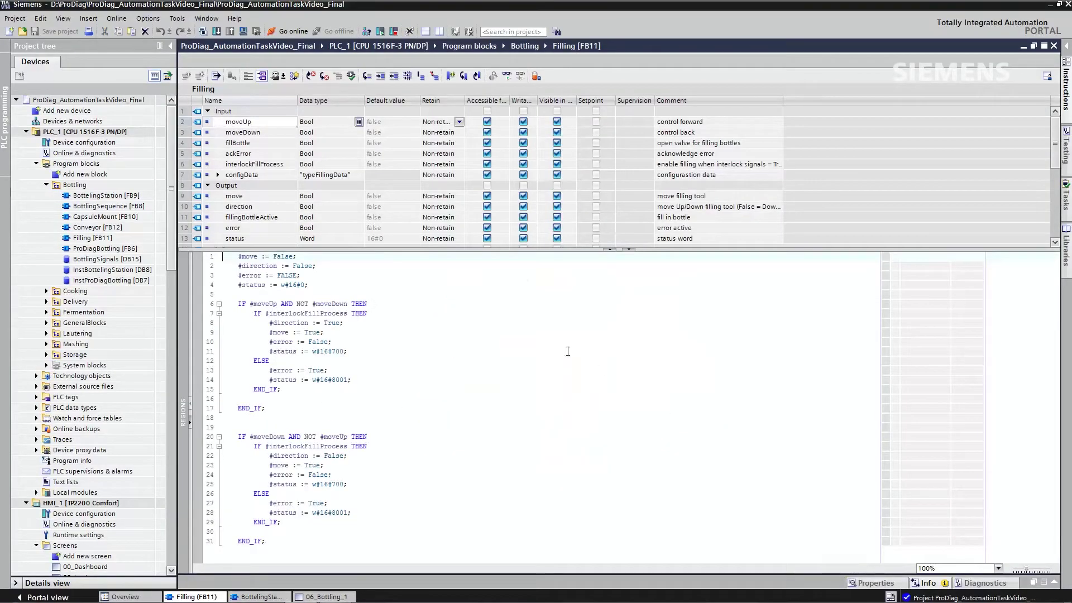
# Select the interlockFillProcess input in the Filling [FB11] interface
pyautogui.click(184, 164)
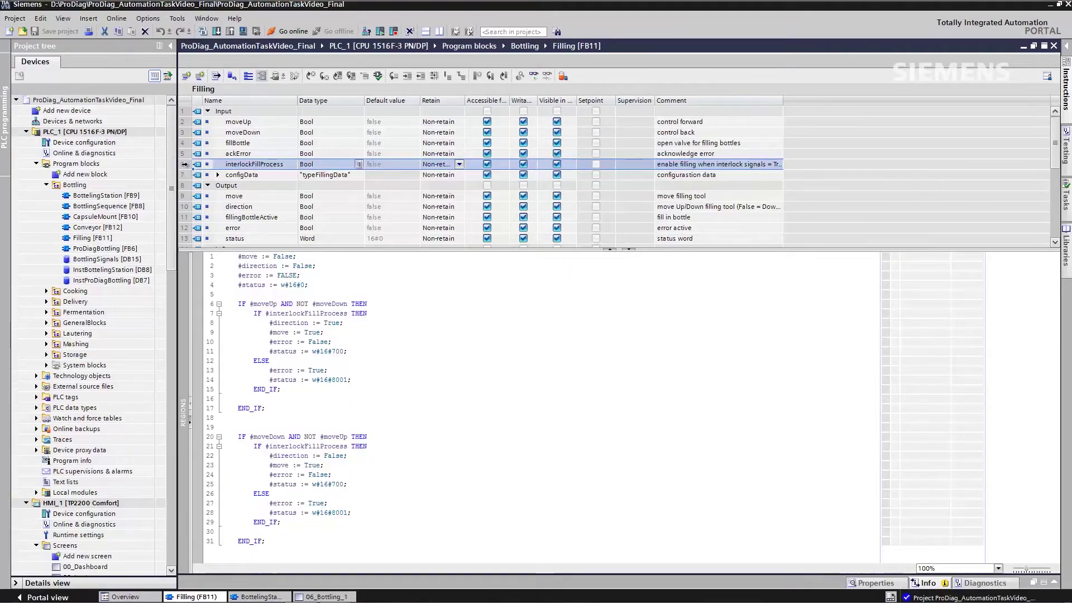
# Add Supervision_1 to interlockFillProcess and set its supervision type to Interlock
pyautogui.rightClick(187, 165)
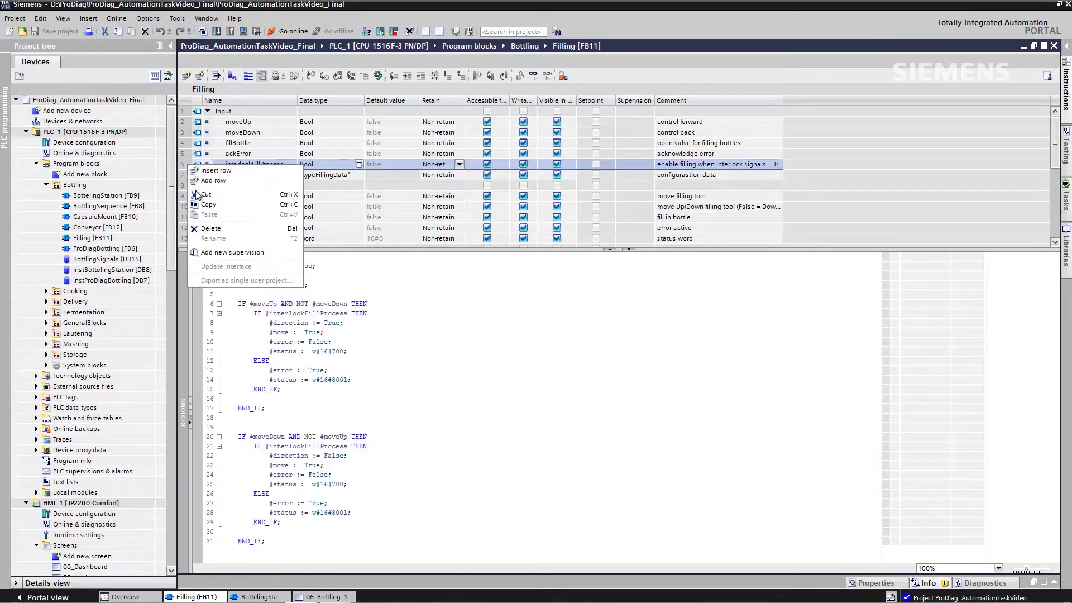
pyautogui.click(205, 252)
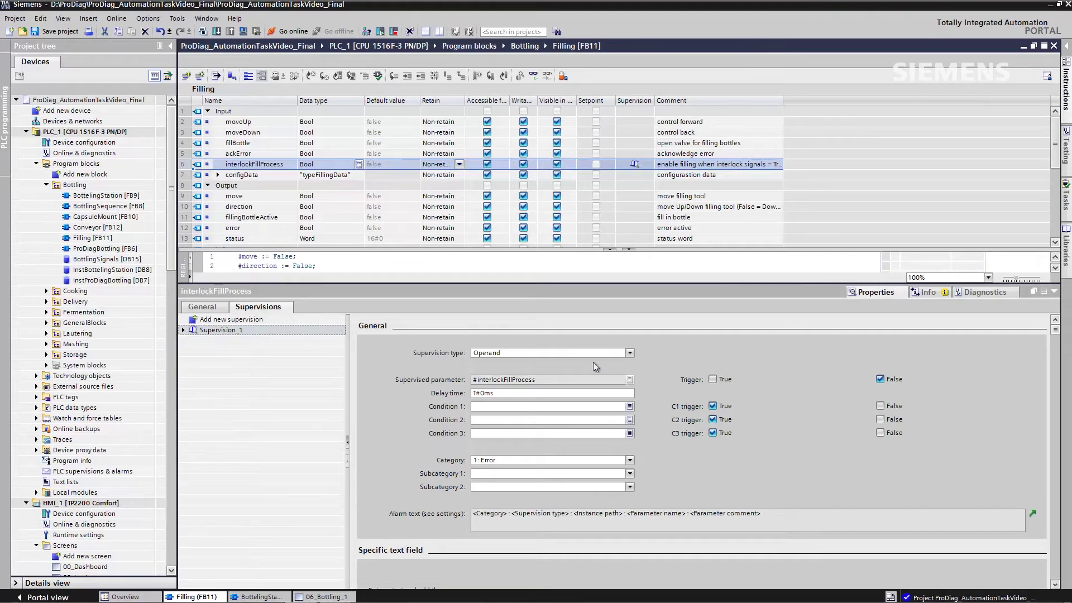
pyautogui.click(630, 353)
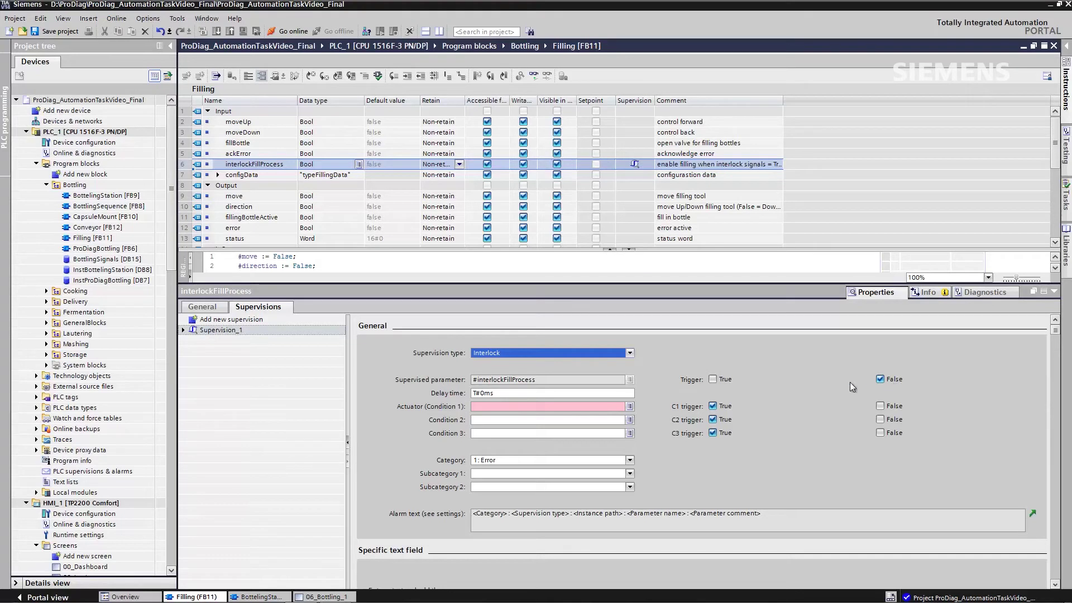
# Set #moveDown as the actuator condition of the first supervision
pyautogui.click(518, 407)
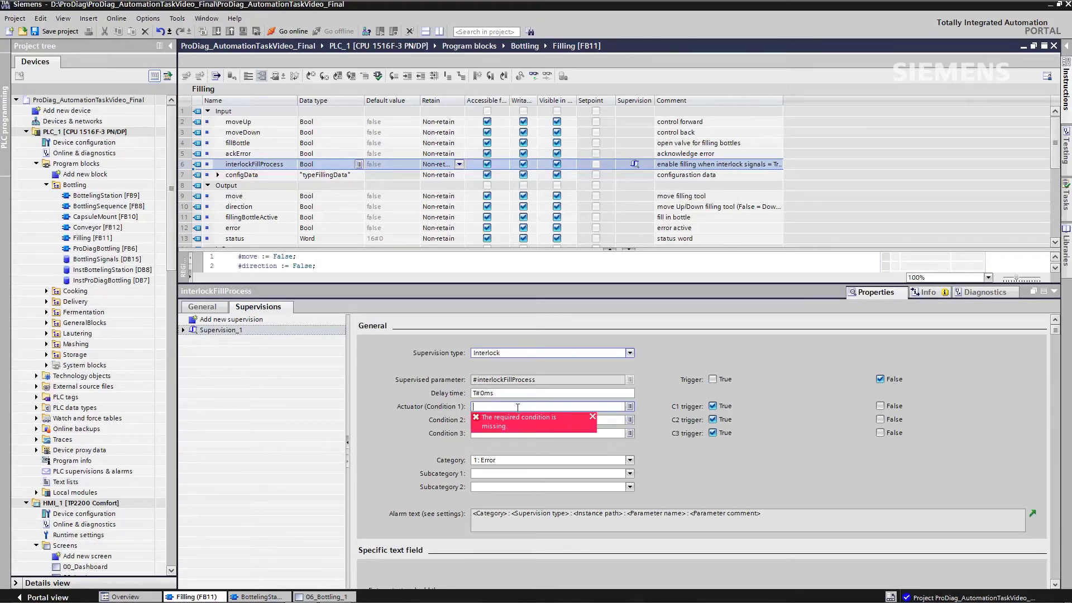
pyautogui.write('mo')
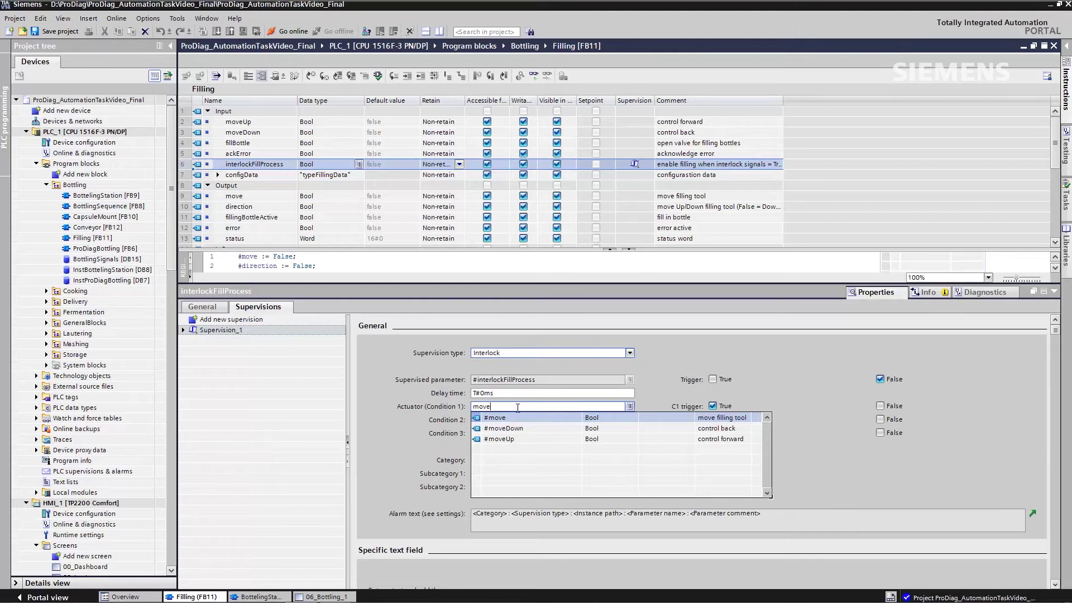
pyautogui.write('ve')
pyautogui.press('Down')
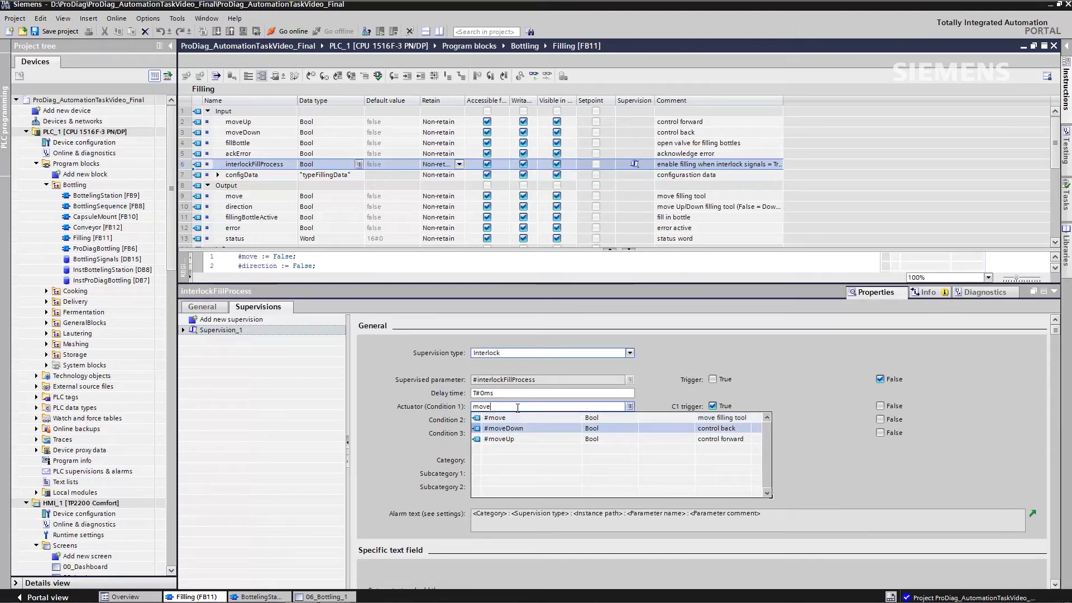
pyautogui.press('Down')
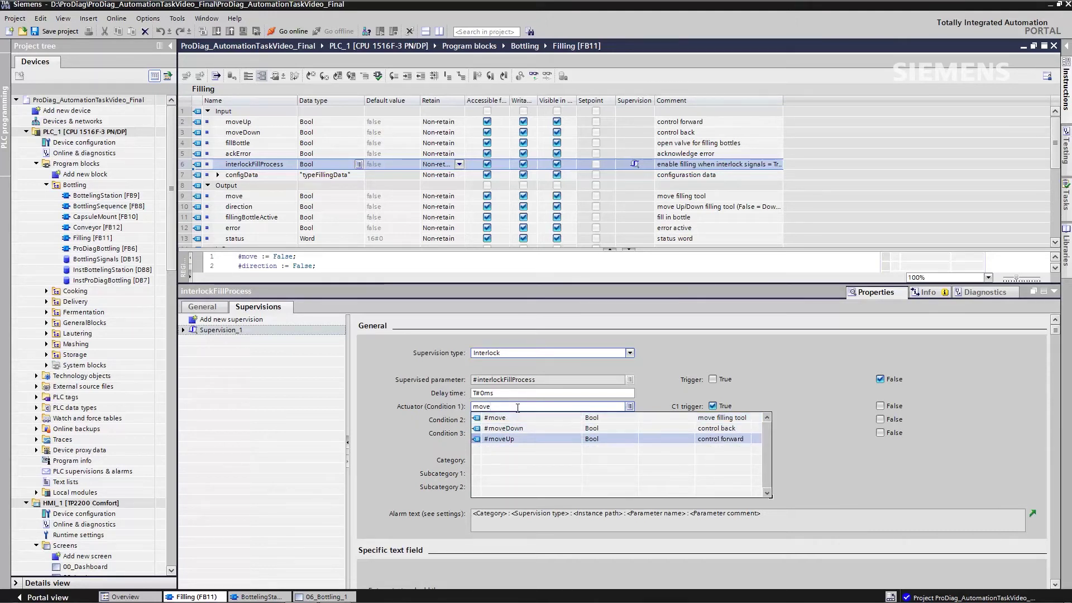
pyautogui.press('Up')
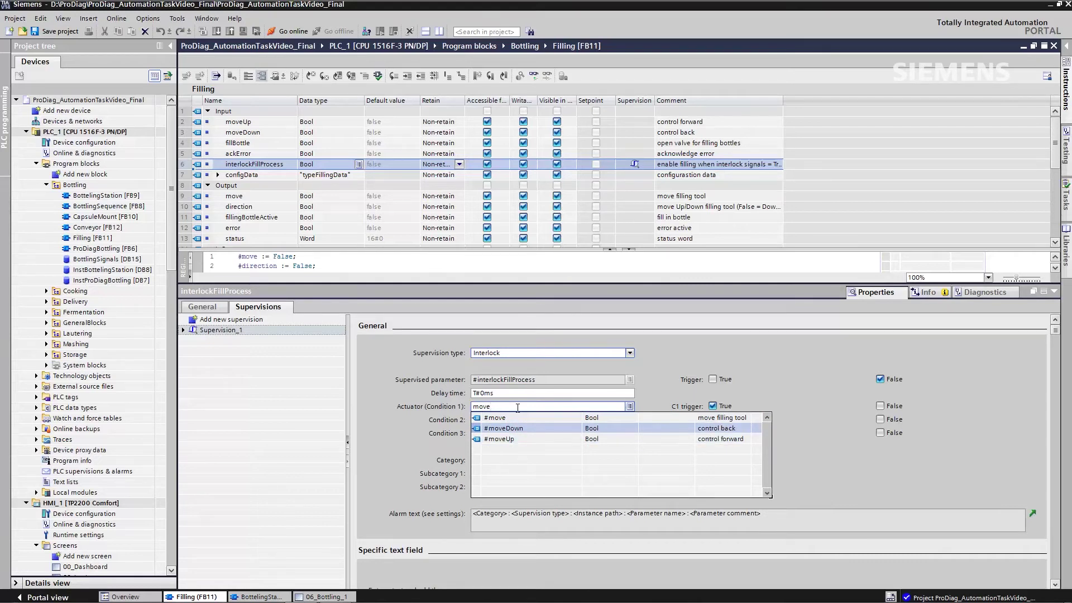
pyautogui.press('Return')
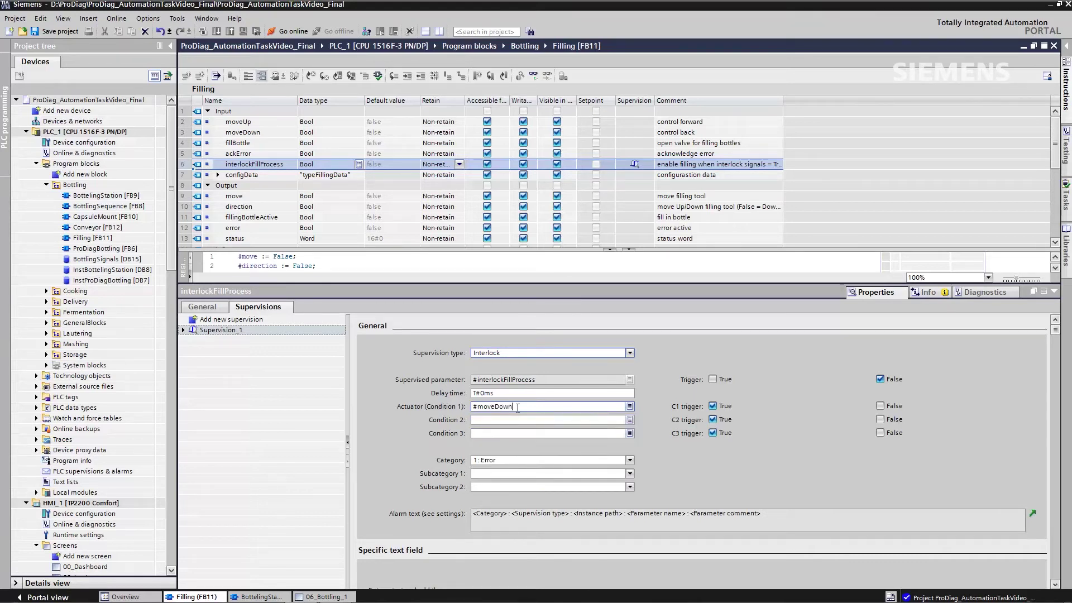
# Add Supervision_2 as an Interlock with #moveUp as its actuator (Condition 1)
pyautogui.click(232, 320)
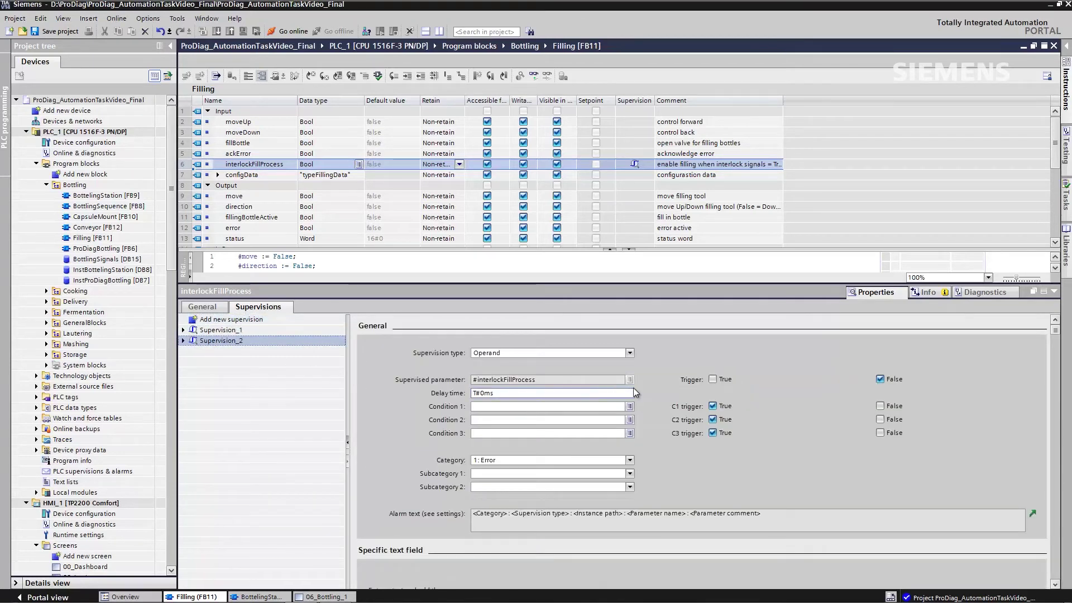
pyautogui.click(629, 354)
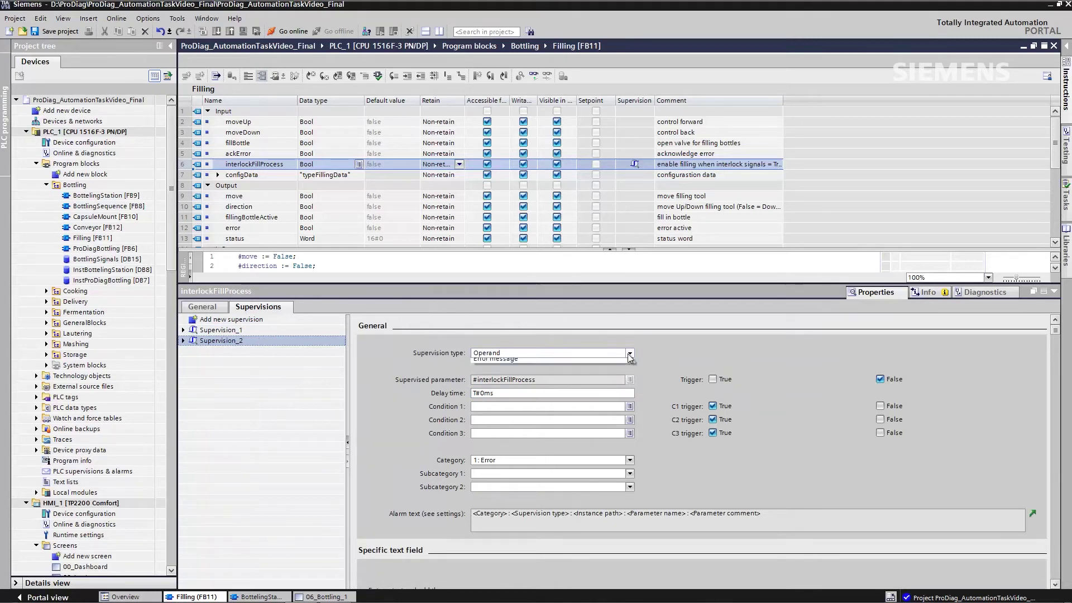
pyautogui.click(580, 370)
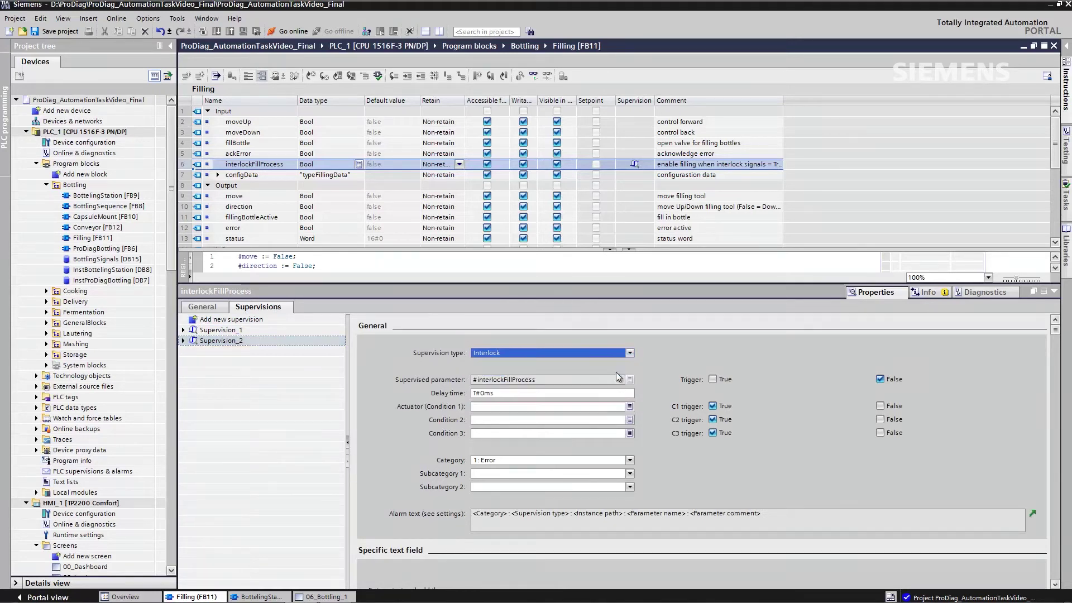
pyautogui.click(571, 408)
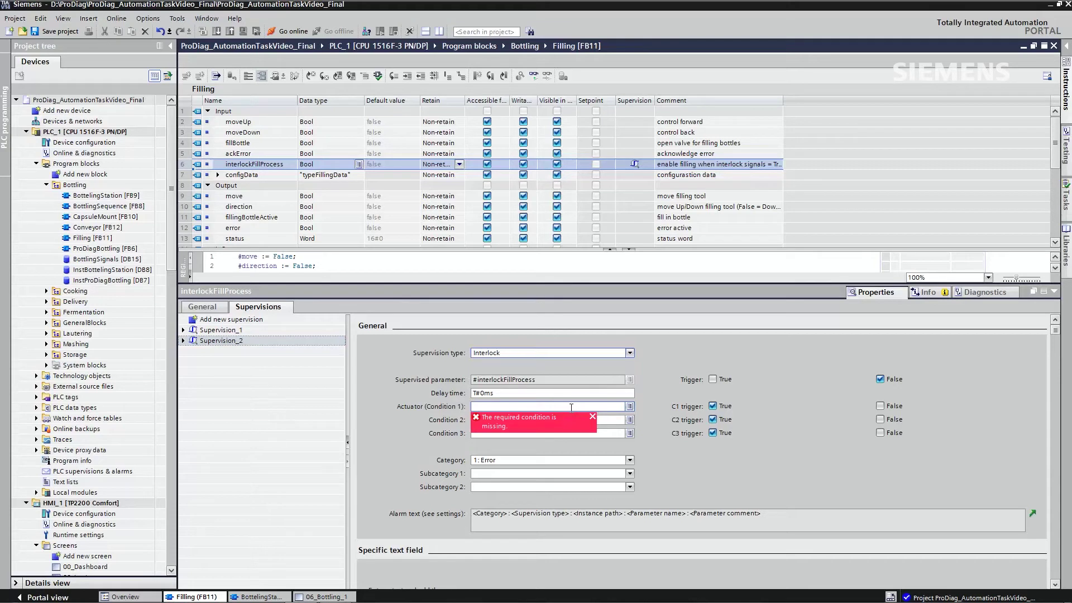
pyautogui.write('mov')
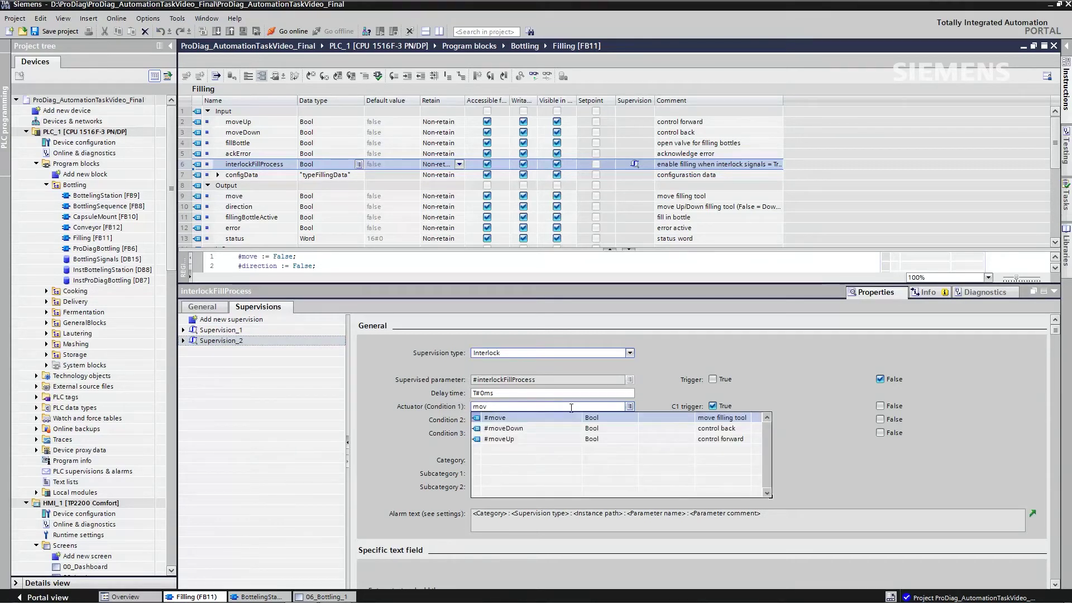
pyautogui.press('Down')
pyautogui.press('Down')
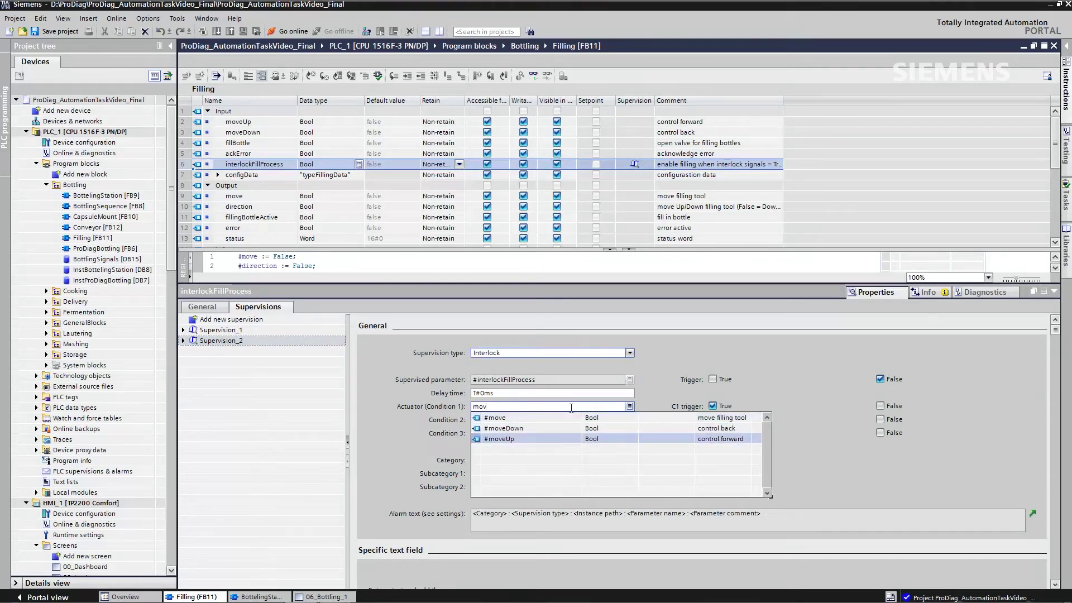
pyautogui.press('Return')
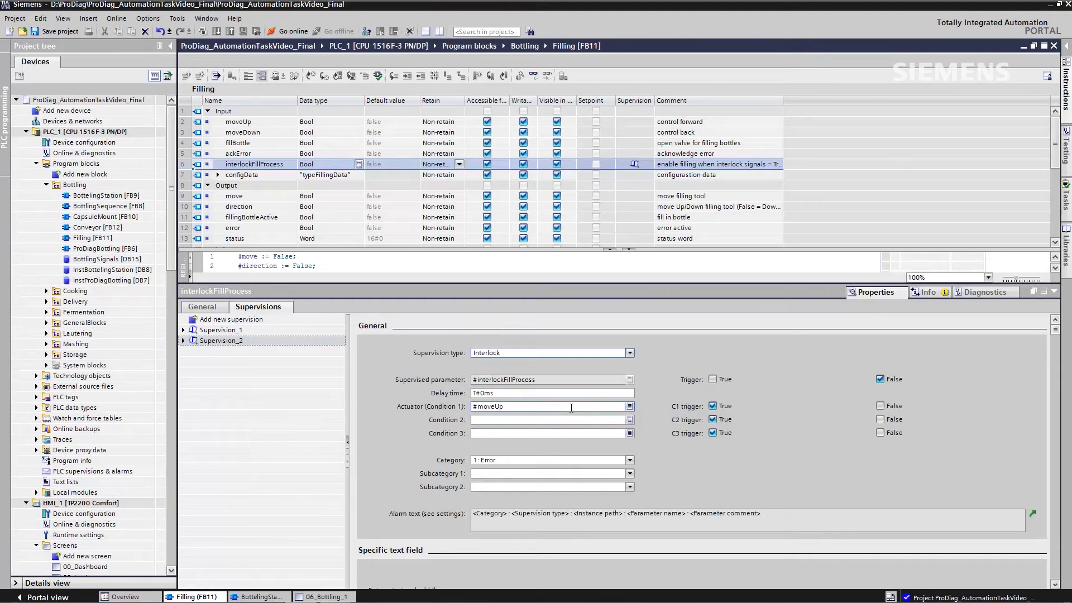
# Add Supervision_3 as an Interlock with #fillBottle as its actuator (Condition 1)
pyautogui.click(230, 322)
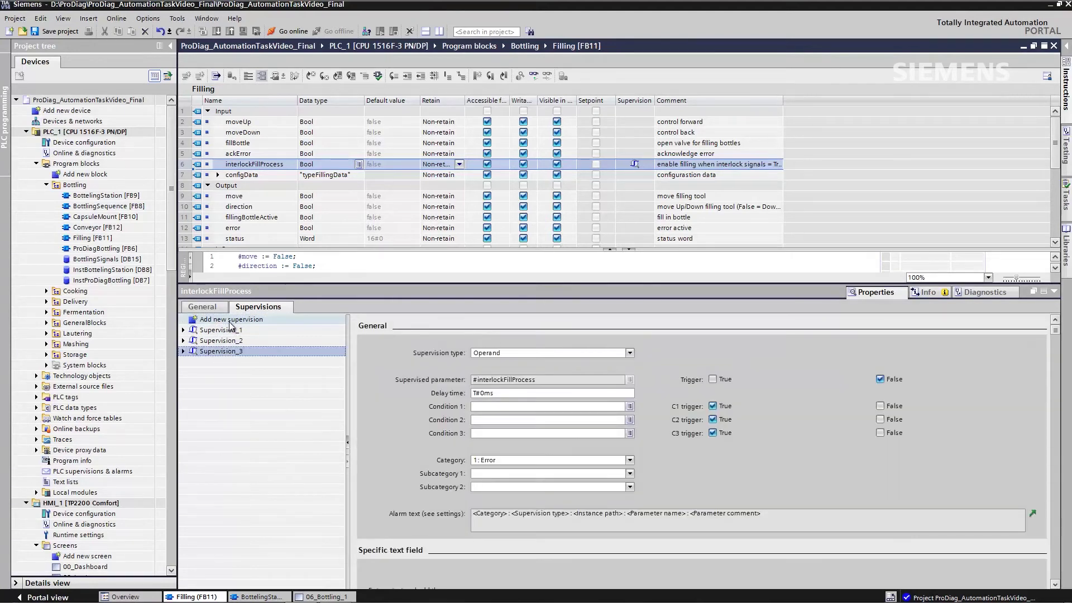
pyautogui.click(629, 353)
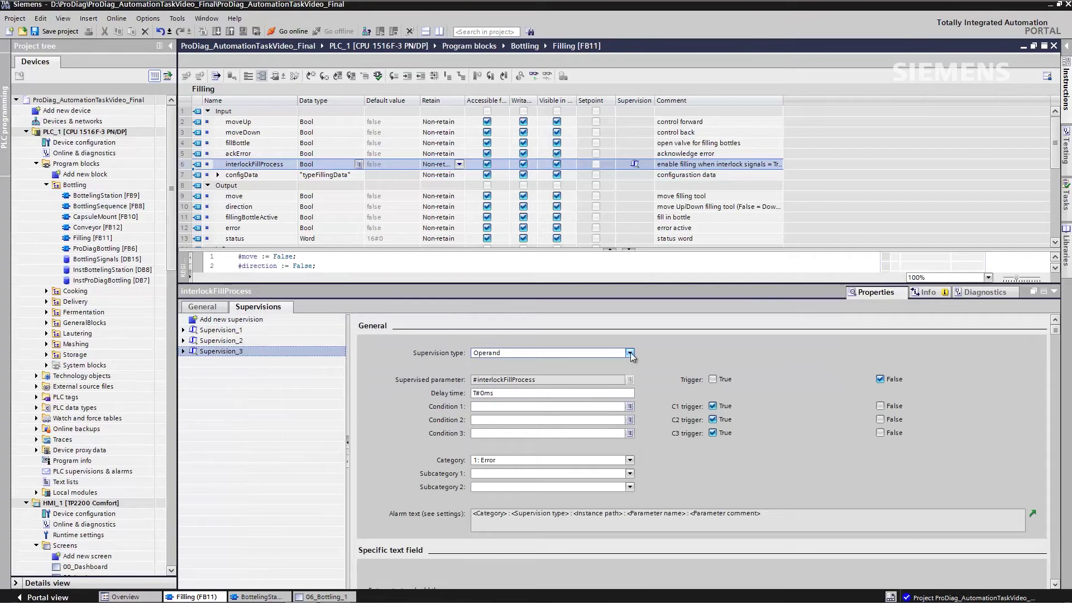
pyautogui.click(621, 376)
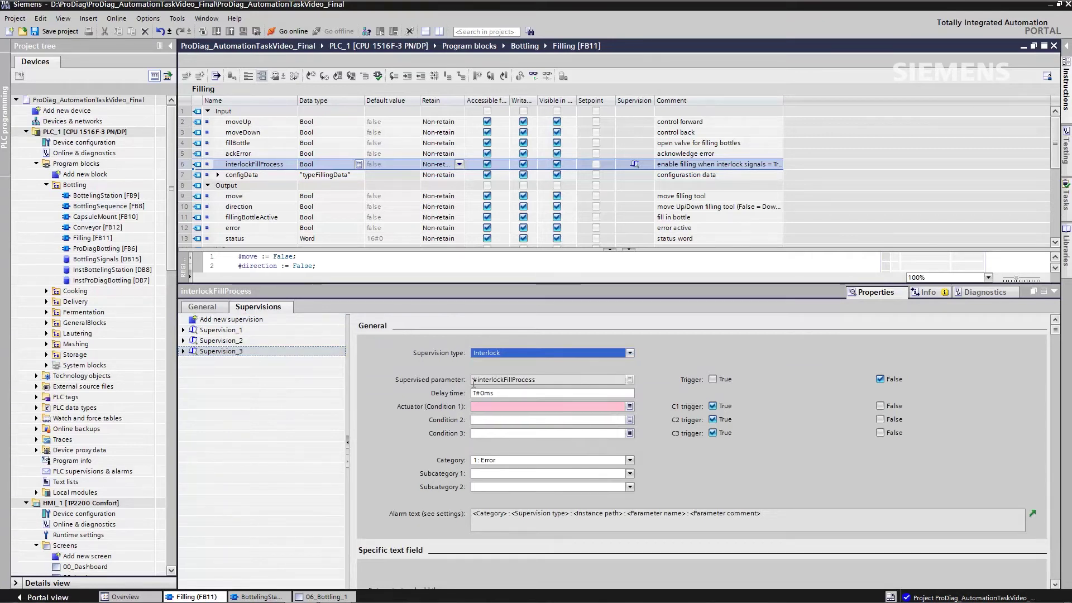
pyautogui.click(524, 407)
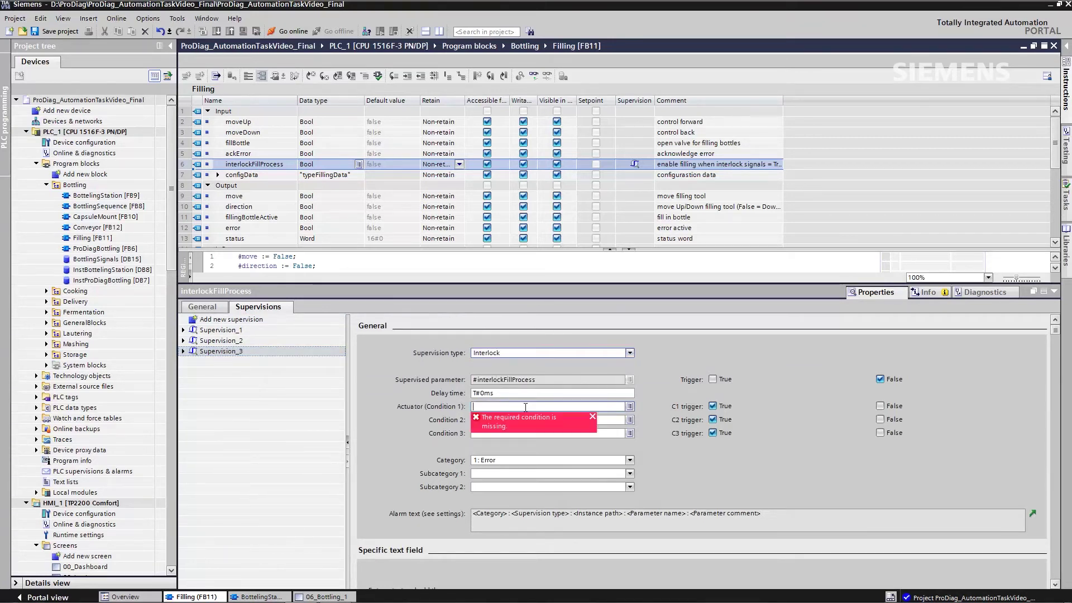
pyautogui.write('fillBottle')
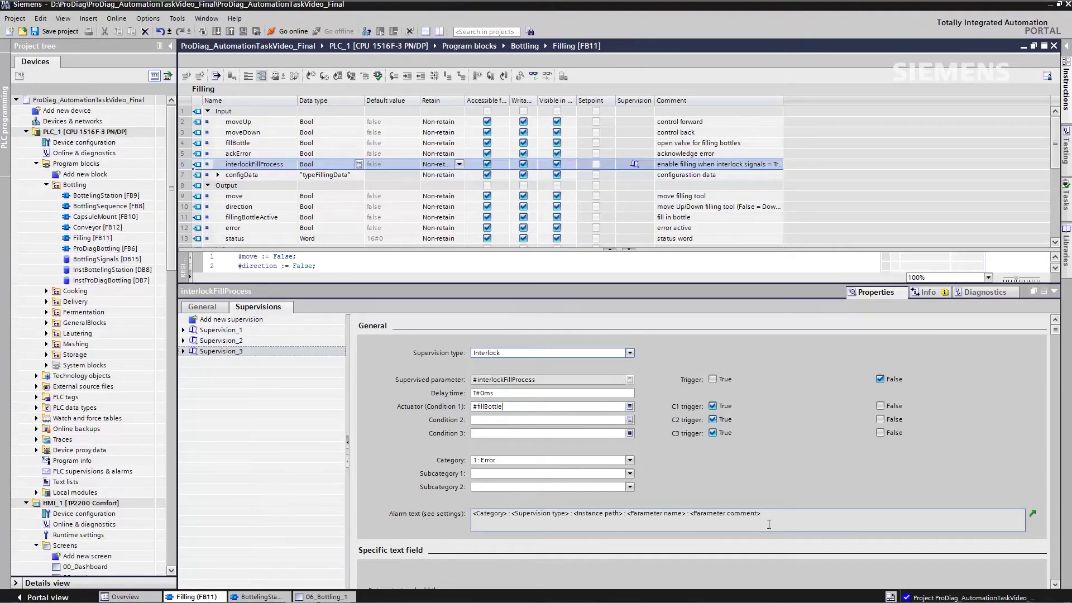
# Open the supervision settings for the alarm text
pyautogui.click(1032, 516)
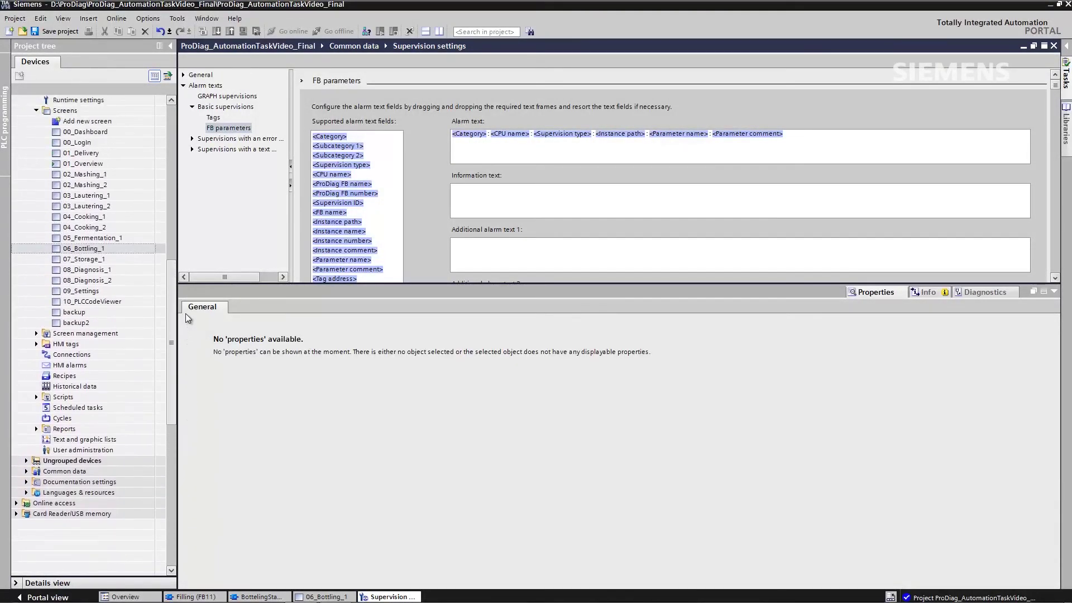
# Open the 06_Bottling_1 HMI screen in the screen editor
pyautogui.doubleClick(112, 250)
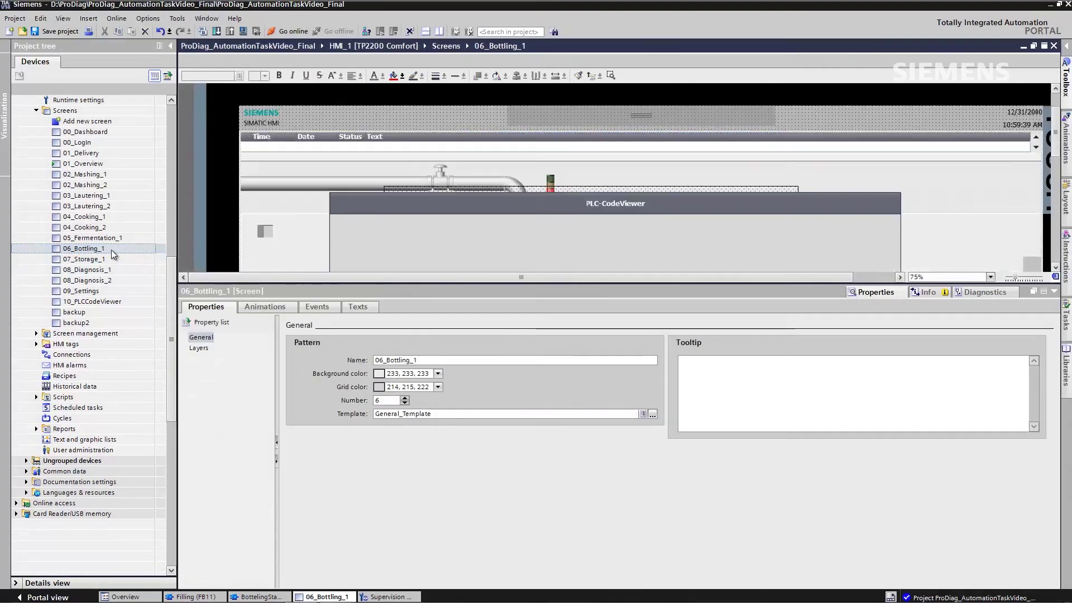
# Collapse the Inspector window and show the Toolbox controls beside the 06_Bottling_1 editor
pyautogui.click(1054, 293)
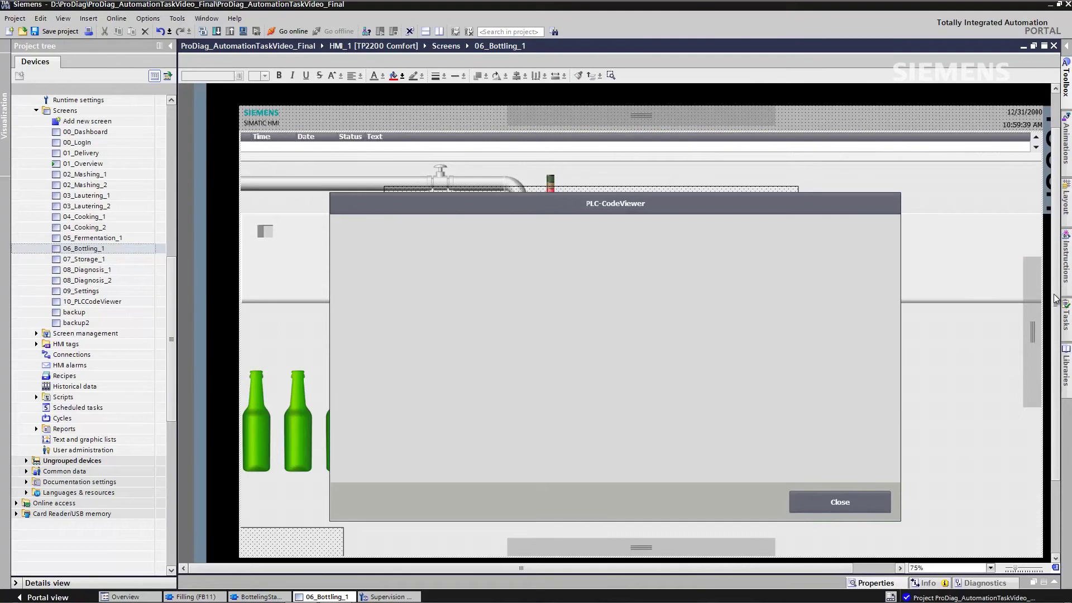
pyautogui.click(1068, 94)
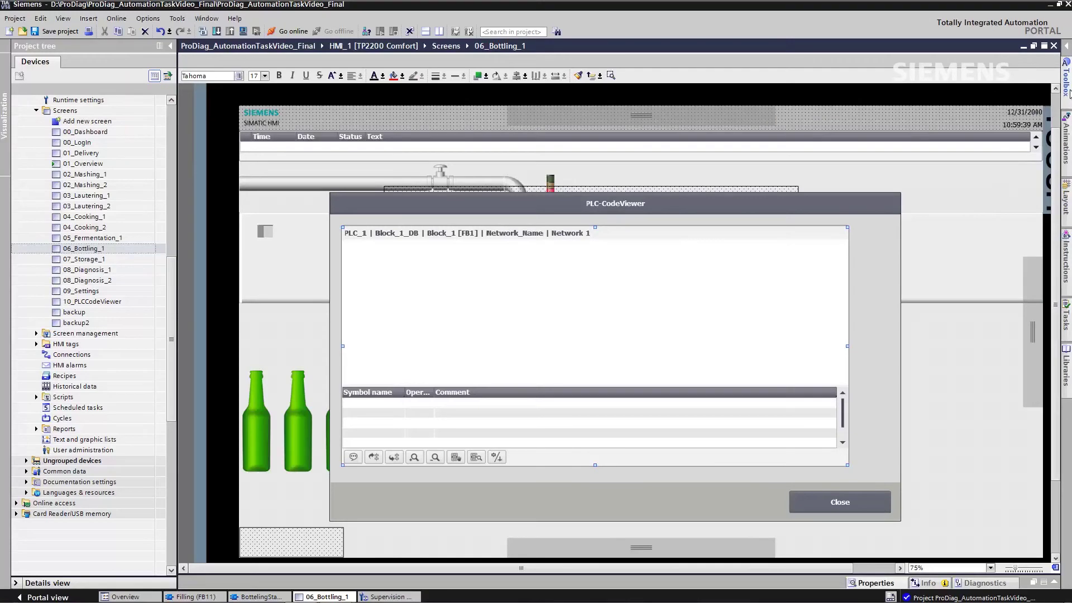
pyautogui.click(1067, 89)
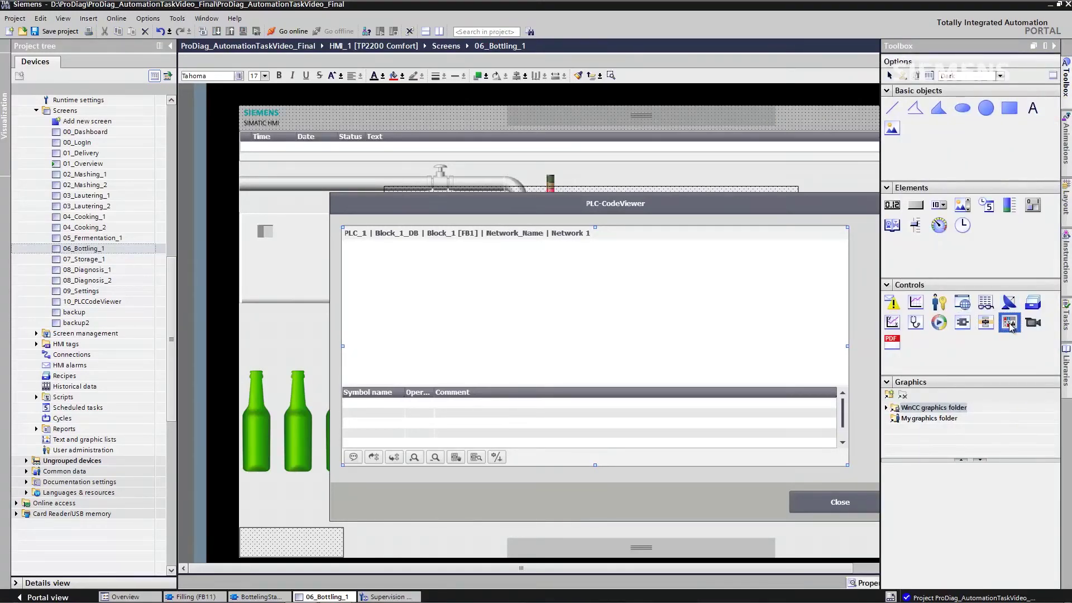
# Place a ProDiag overview at the screen's top right with Tag InstProDiagBottling_State
pyautogui.moveTo(853, 238); pyautogui.dragTo(797, 169)
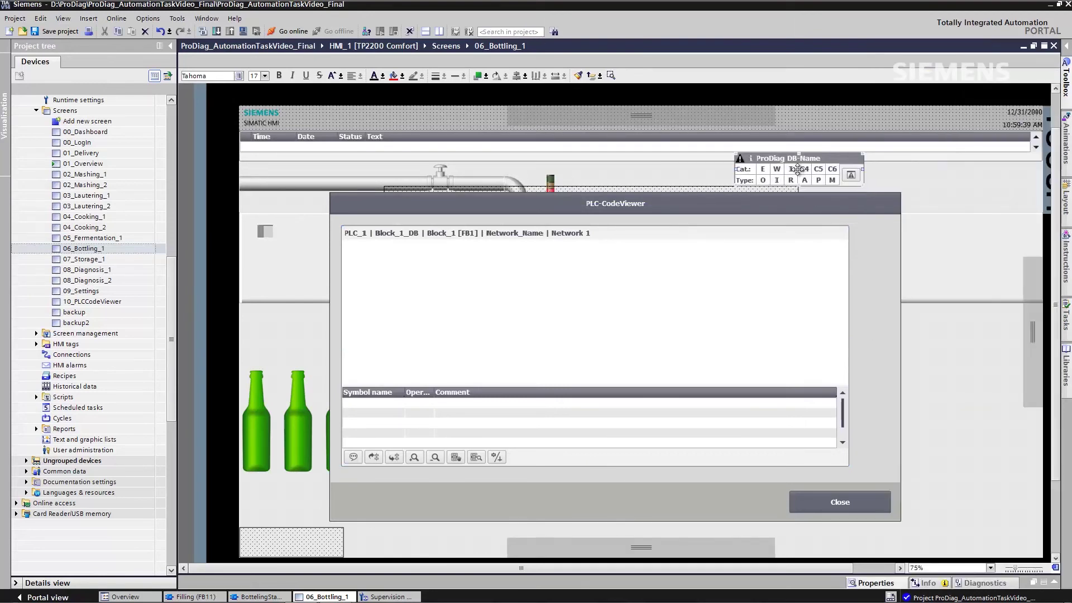
pyautogui.rightClick(798, 170)
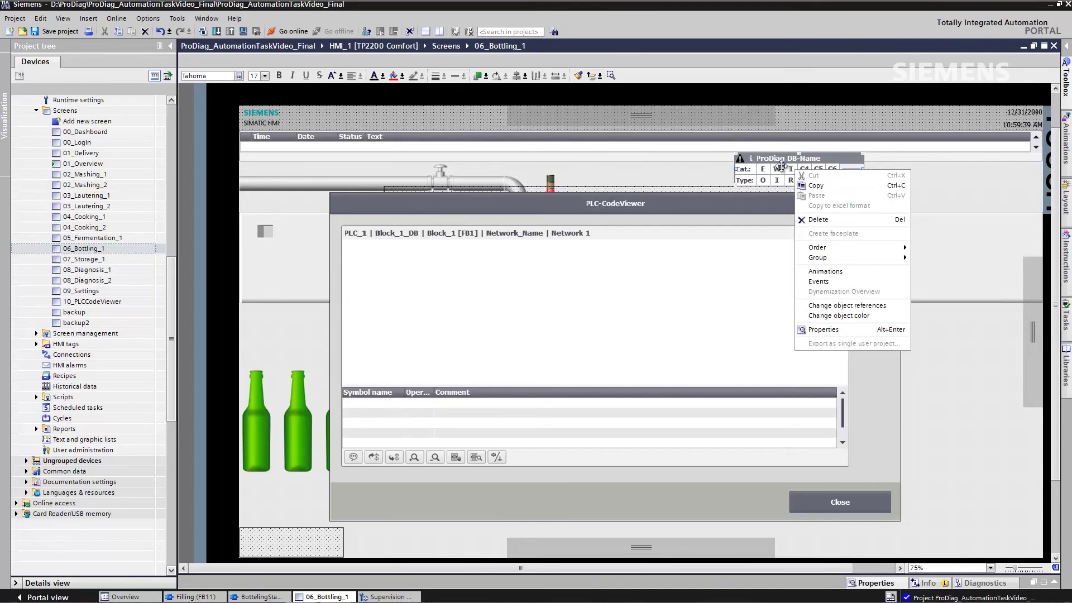
pyautogui.hotkey('alt', 'Return')
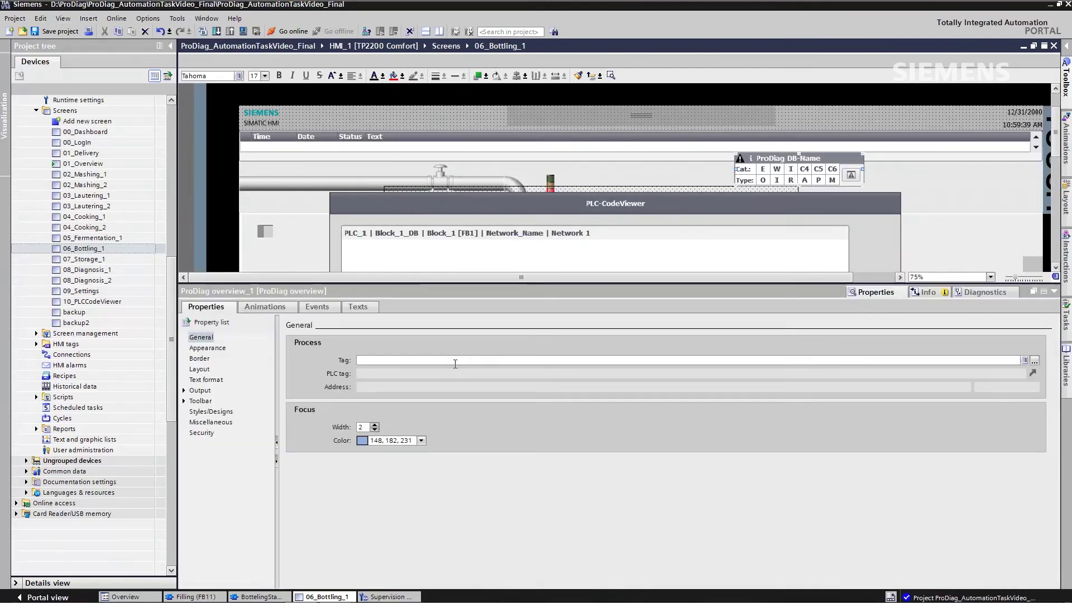
pyautogui.click(455, 360)
pyautogui.write('in')
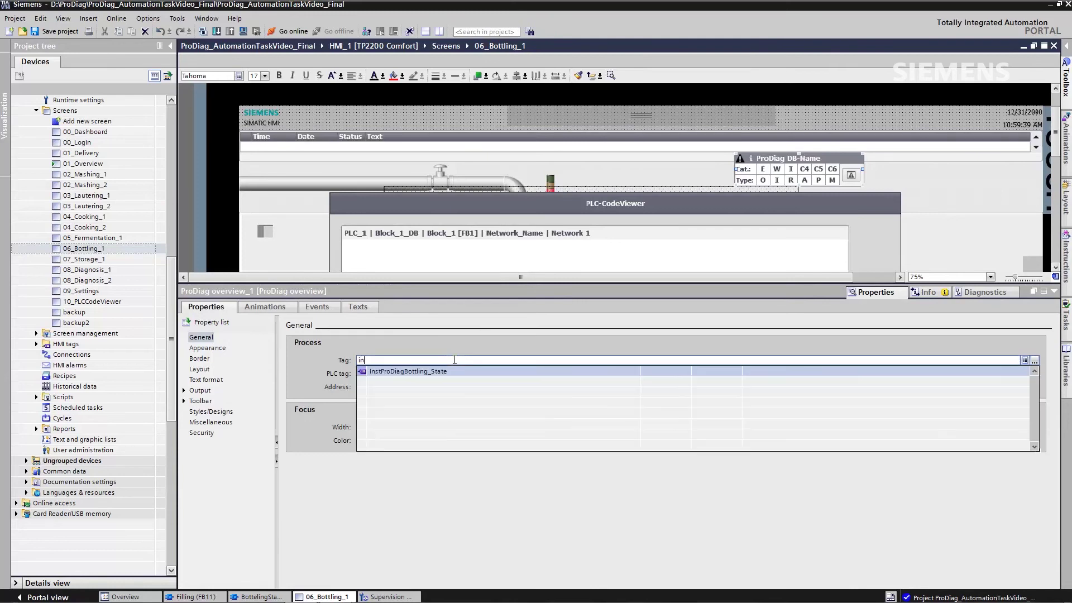
pyautogui.write('s')
pyautogui.press('Return')
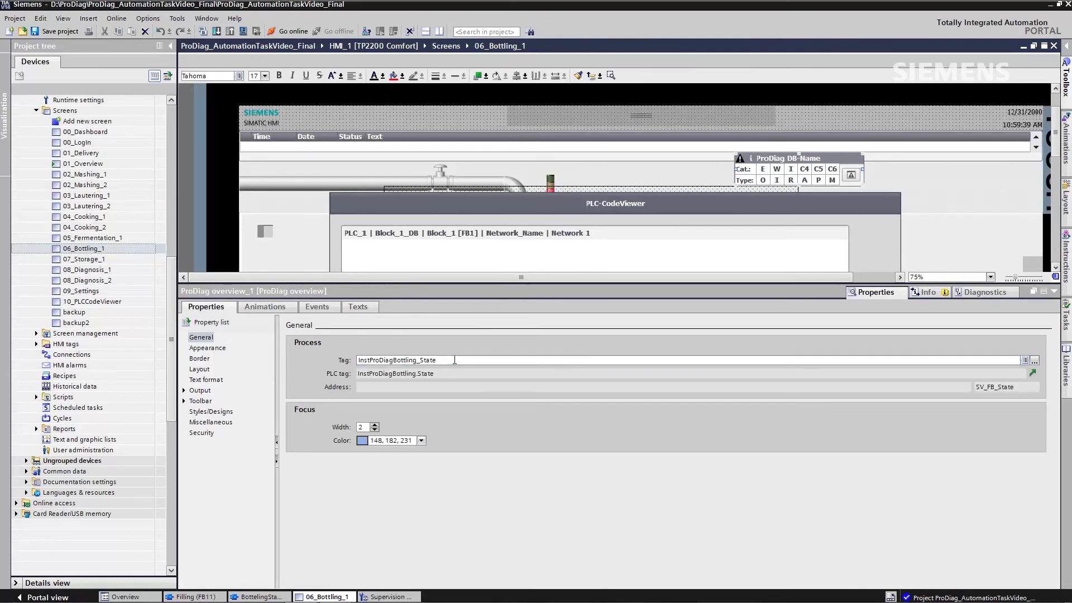